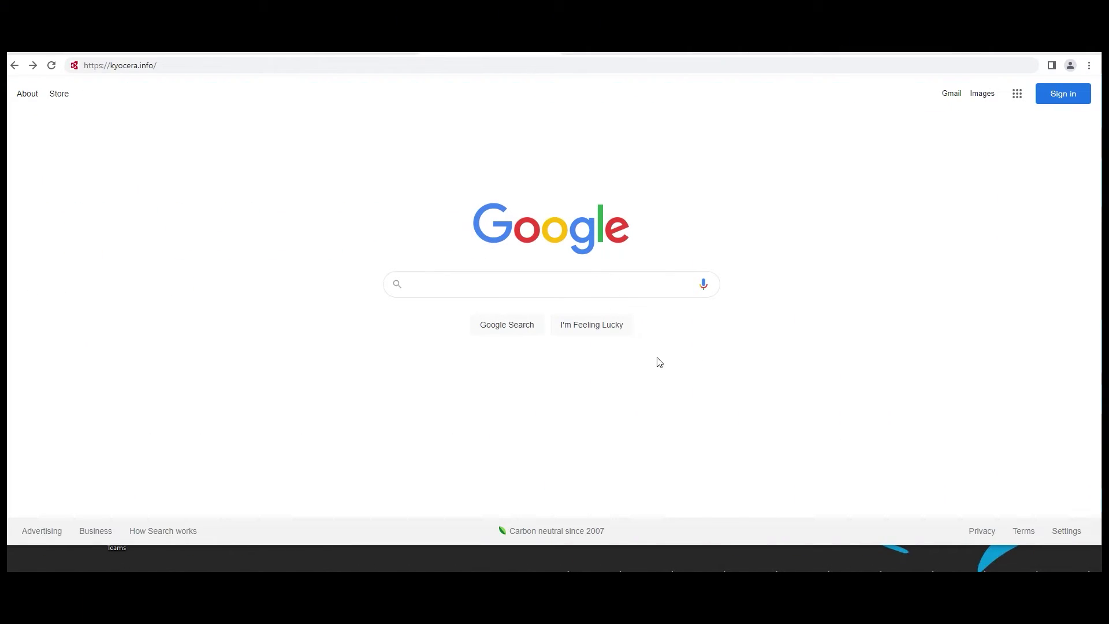
Step: Go to kyocera.info to reach the KYOCERA Download Center with U.S.A. as the region
left_click(168, 67)
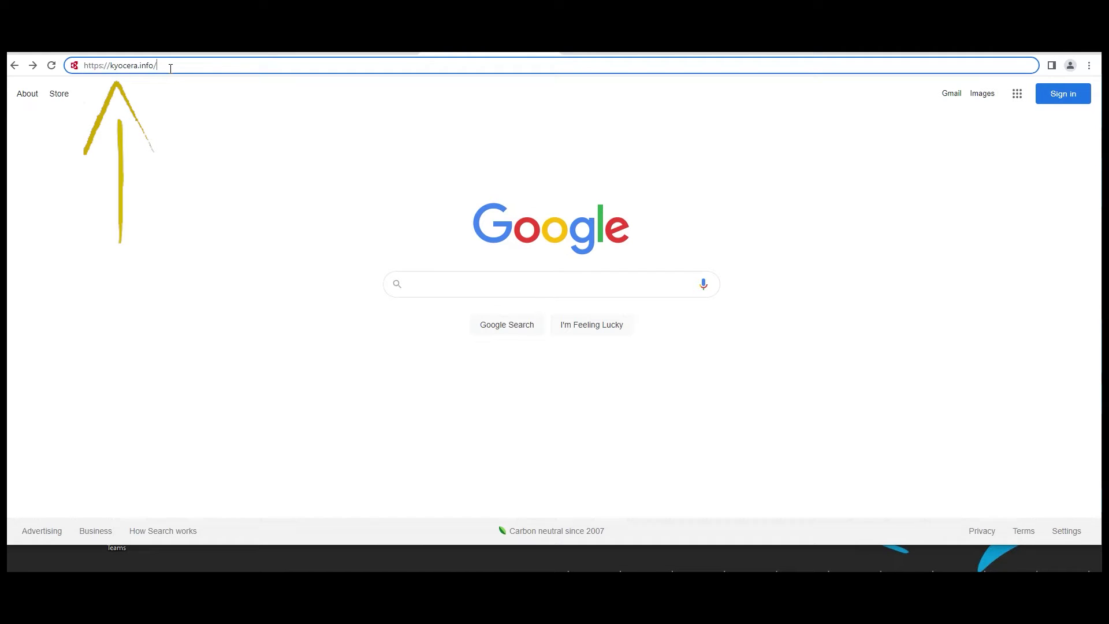
key("Return")
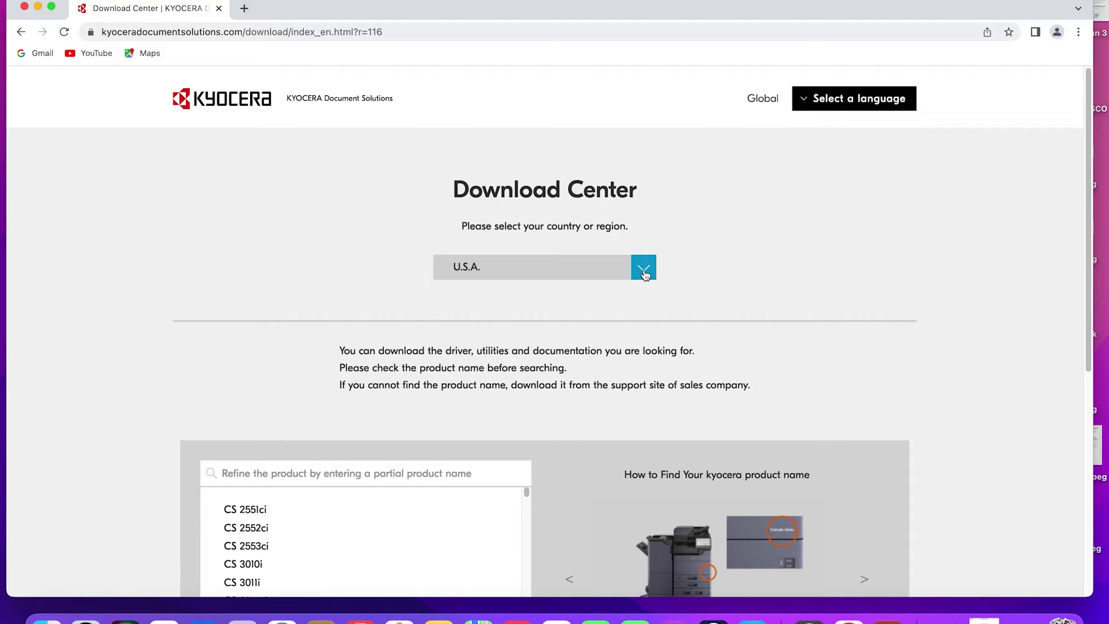
Step: Search for MA2100 and open the ECOSYS MA2100cwfx product page
left_click(311, 474)
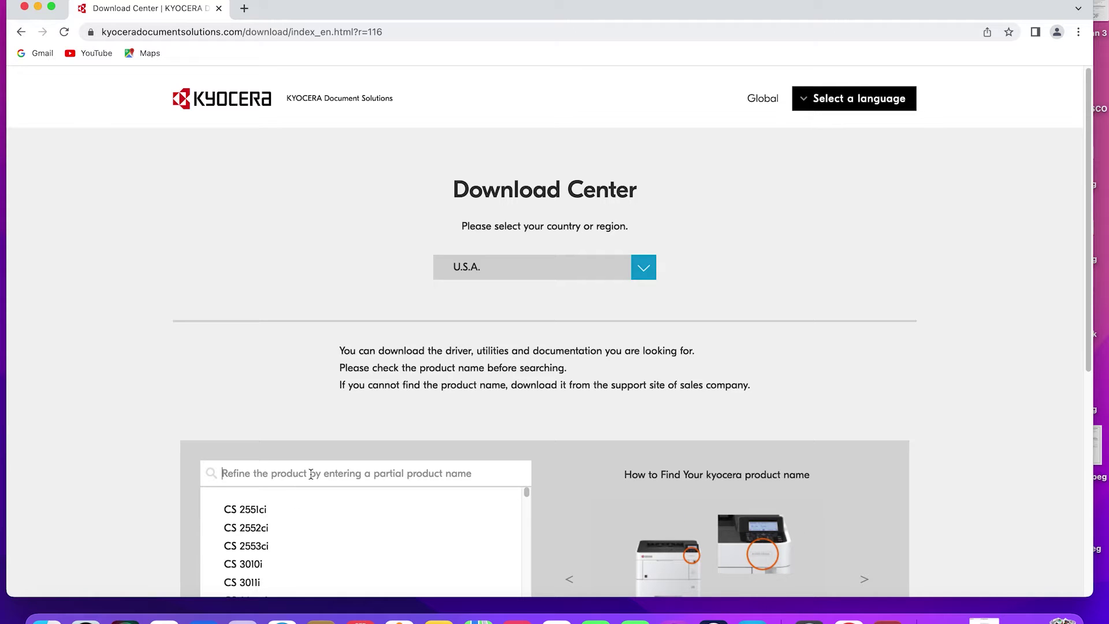
type("MA2100")
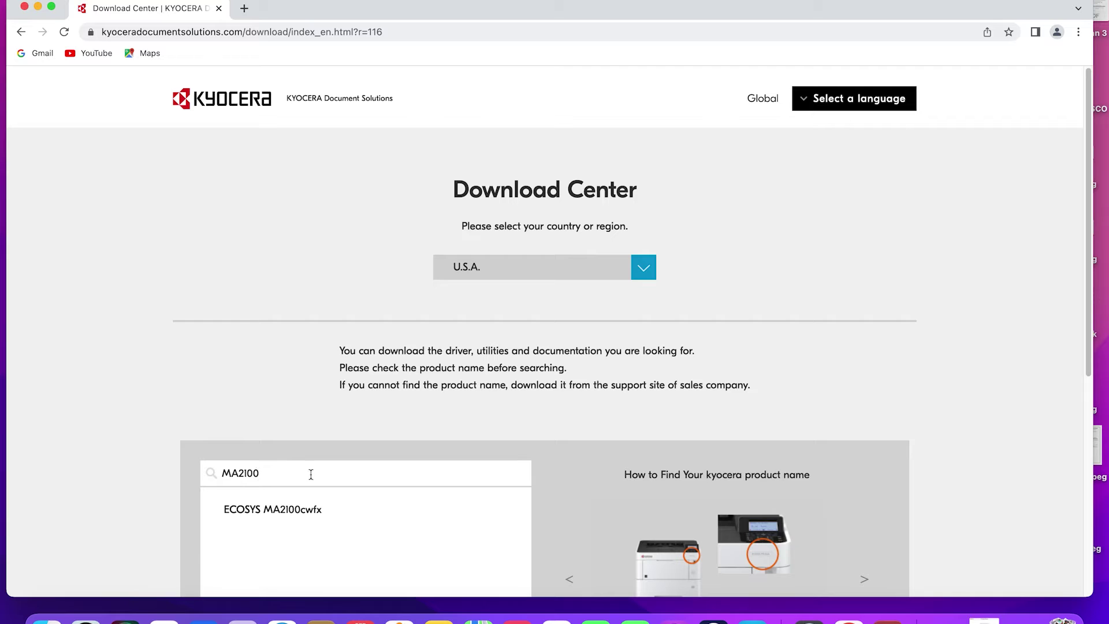
left_click(316, 514)
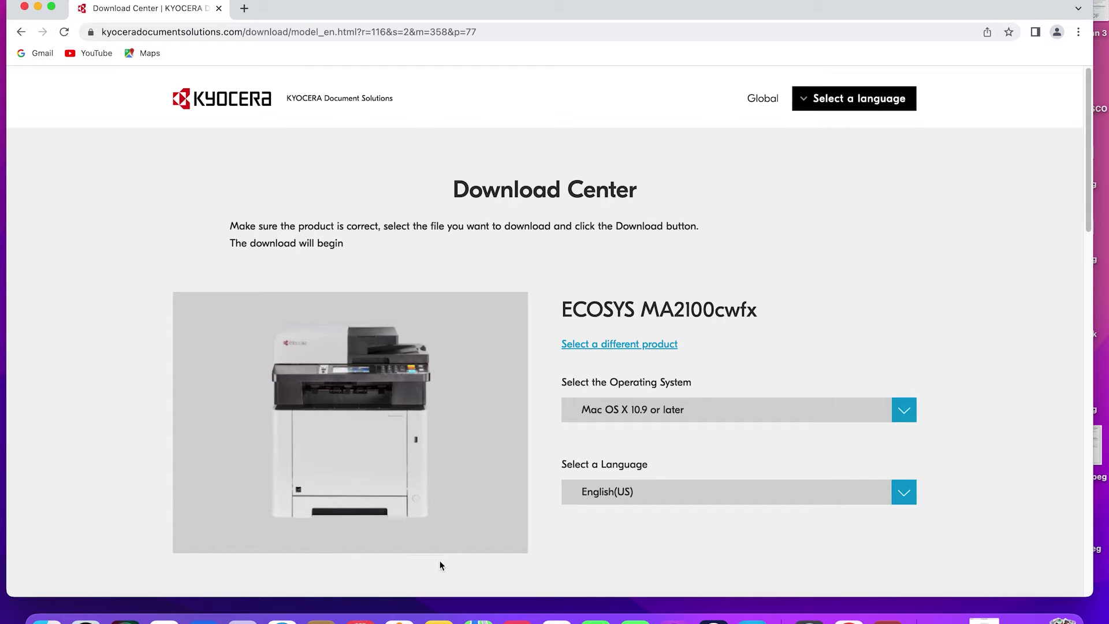
Step: Keep Mac OS X 10.9 or later as the operating system for downloads
left_click(904, 418)
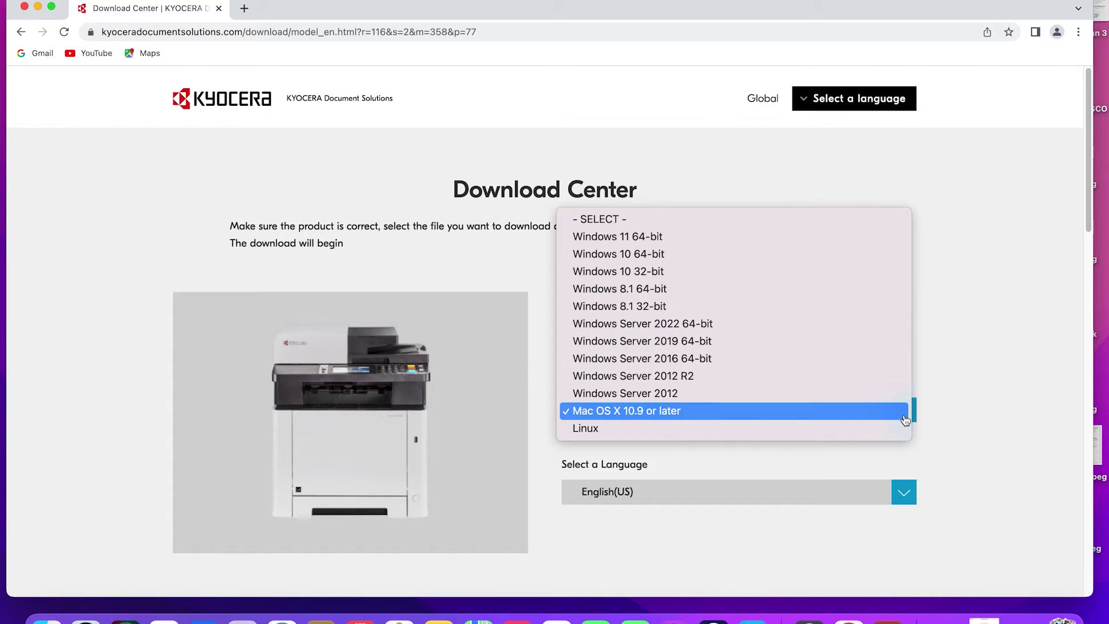
left_click(950, 411)
left_click(949, 410)
left_click(949, 411)
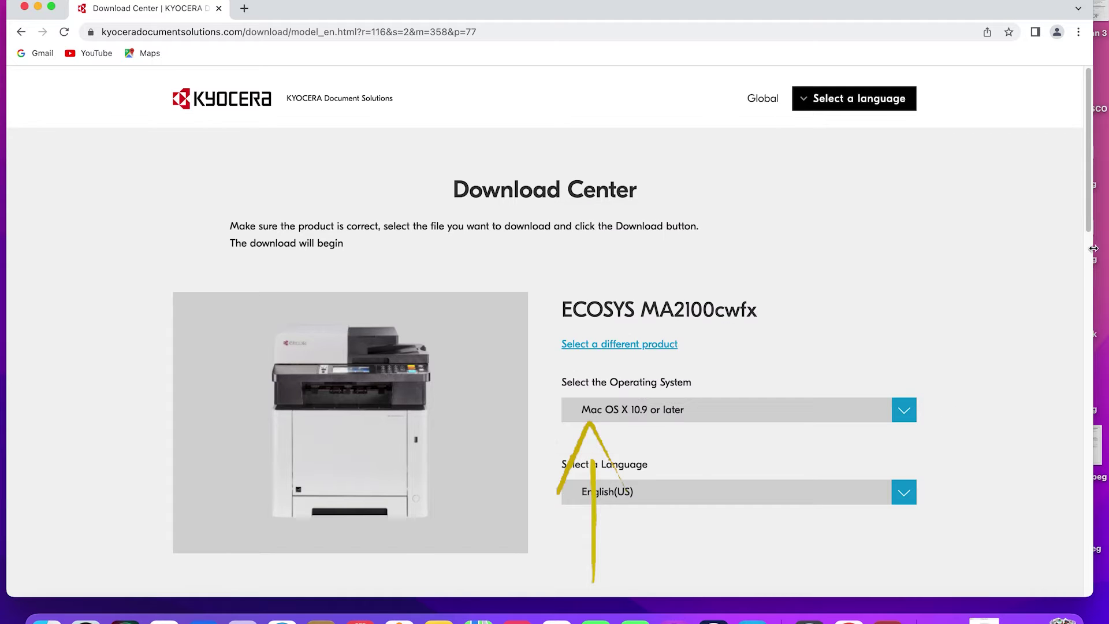
Step: Download the Mac Printer Driver (10.9 and up) after agreeing to the license contract
left_click_drag(1081, 225, 1068, 527)
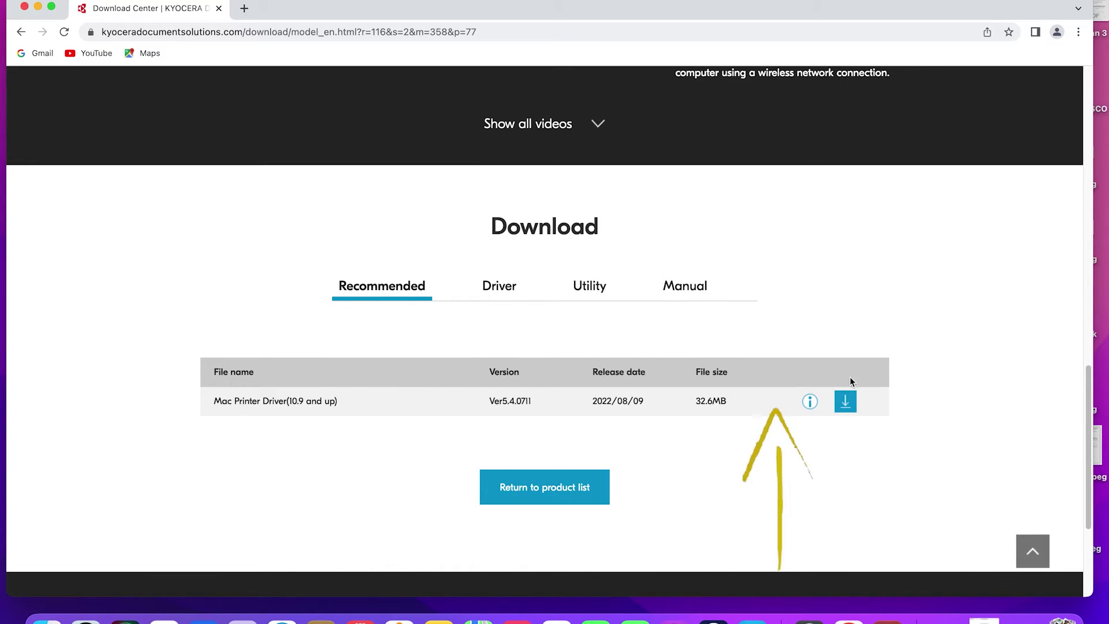
left_click(844, 401)
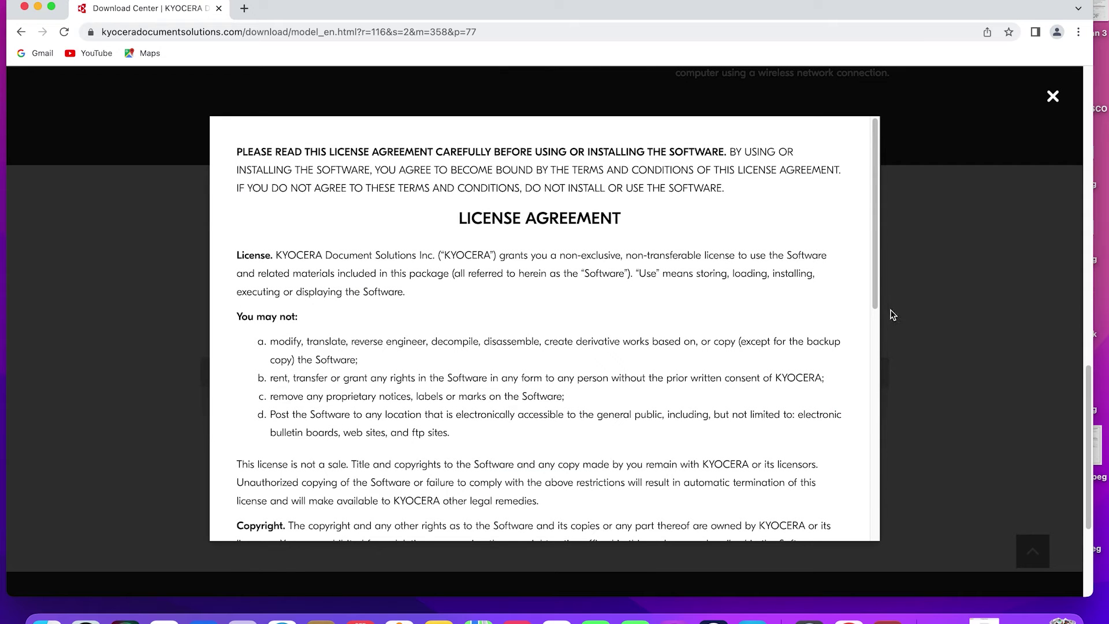
left_click_drag(874, 300, 799, 560)
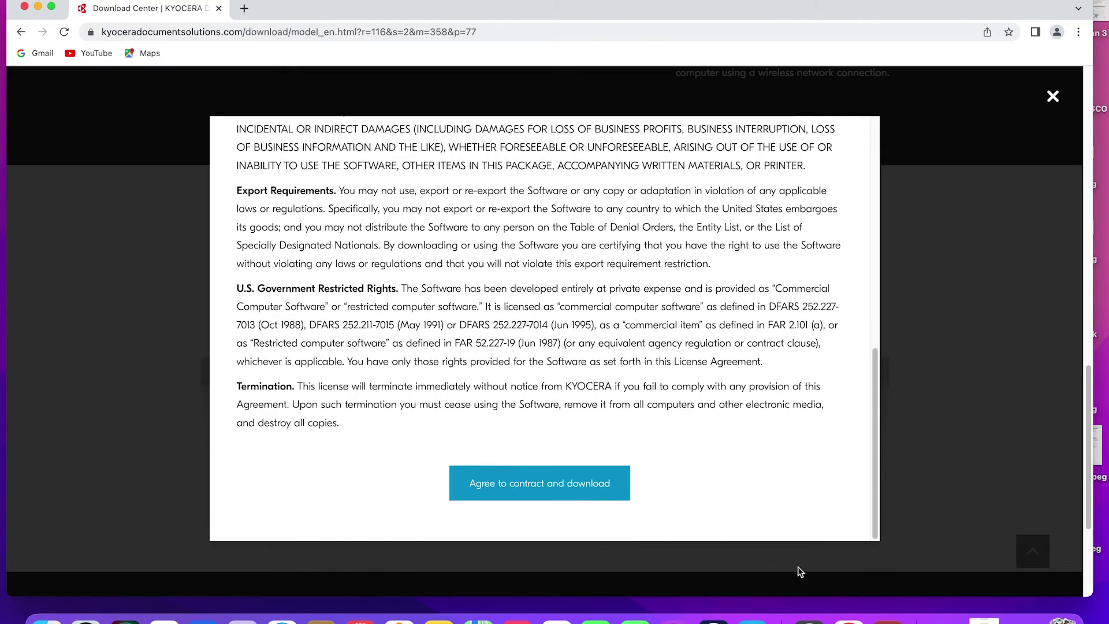
left_click(618, 485)
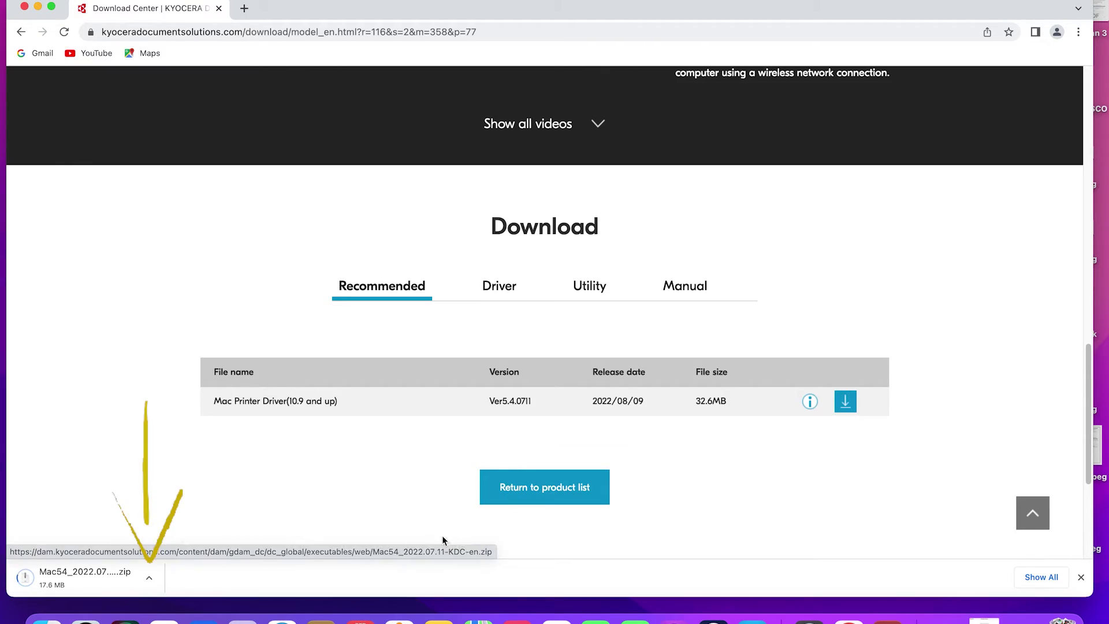
Step: Open the downloaded Mac54_2022.07.11-KDC-en.zip and bring up the Downloads folder
left_click(149, 578)
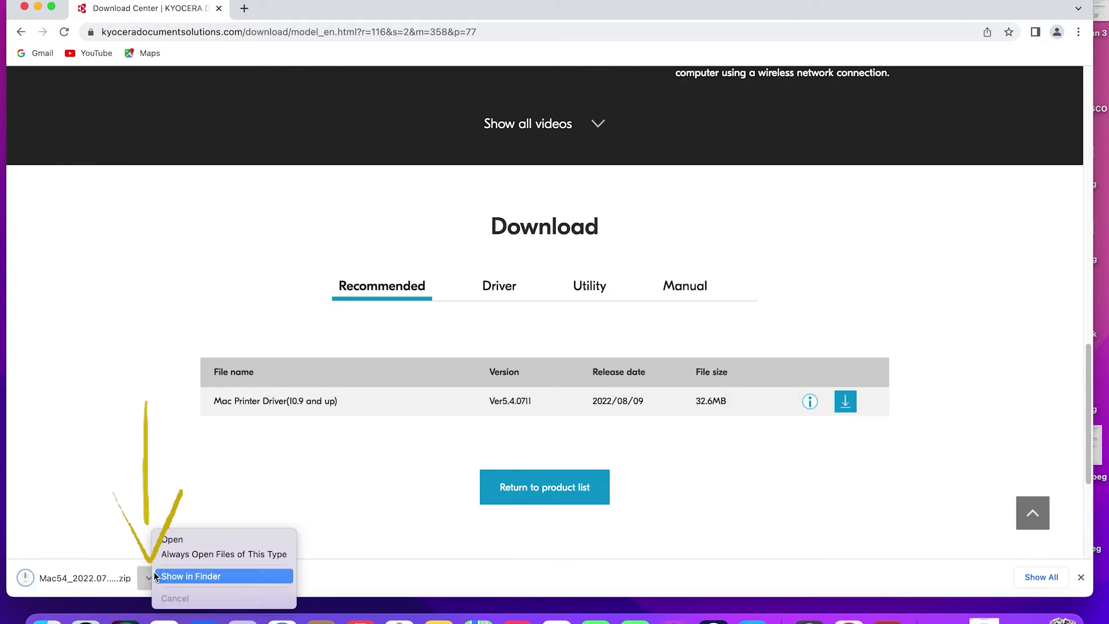
left_click(167, 539)
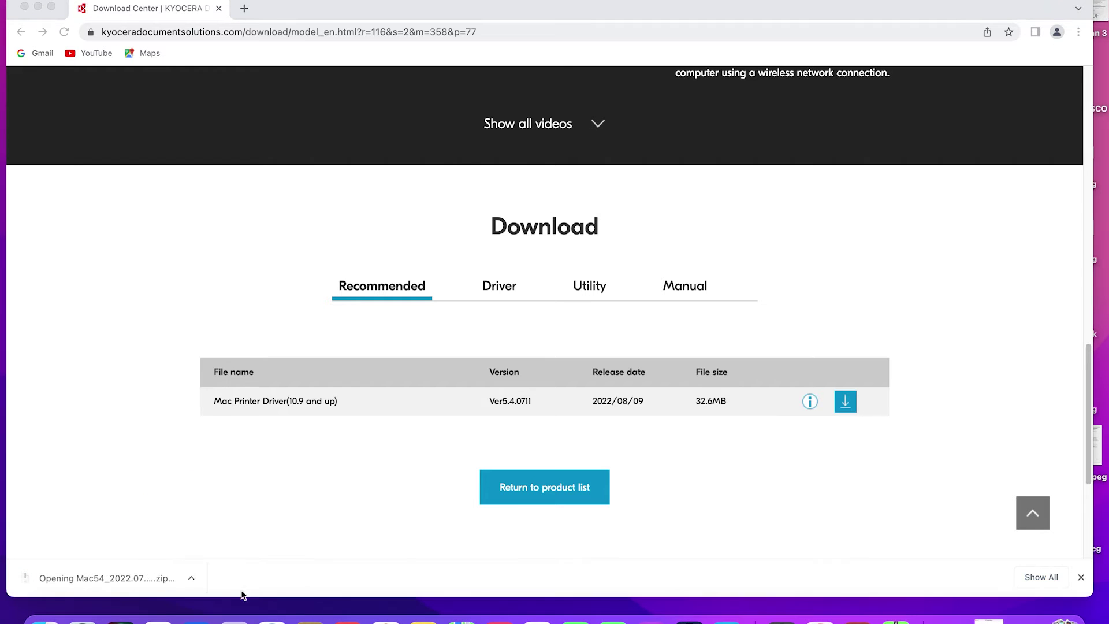
left_click(30, 618)
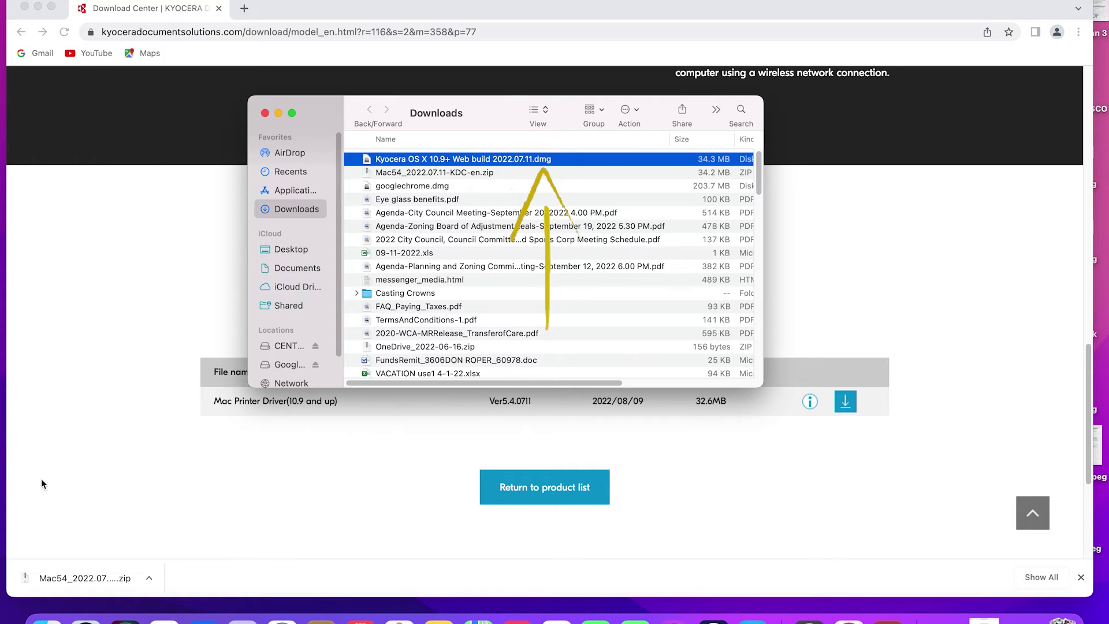
Step: Mount the Kyocera OS X 10.9+ Web build disk image and launch its .pkg installer
double_click(445, 162)
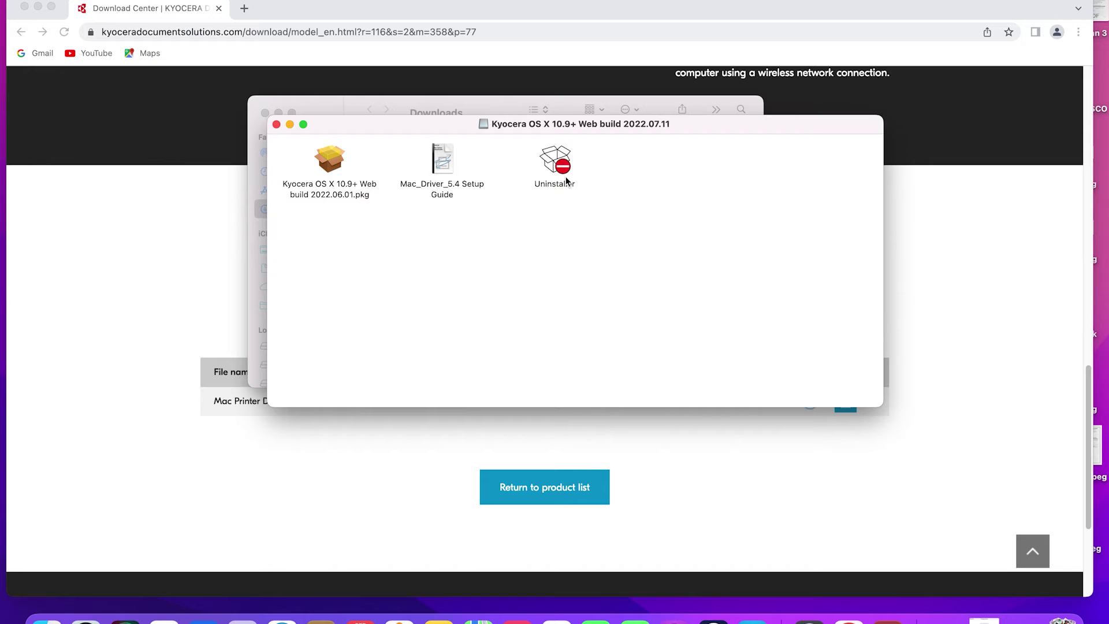
double_click(327, 157)
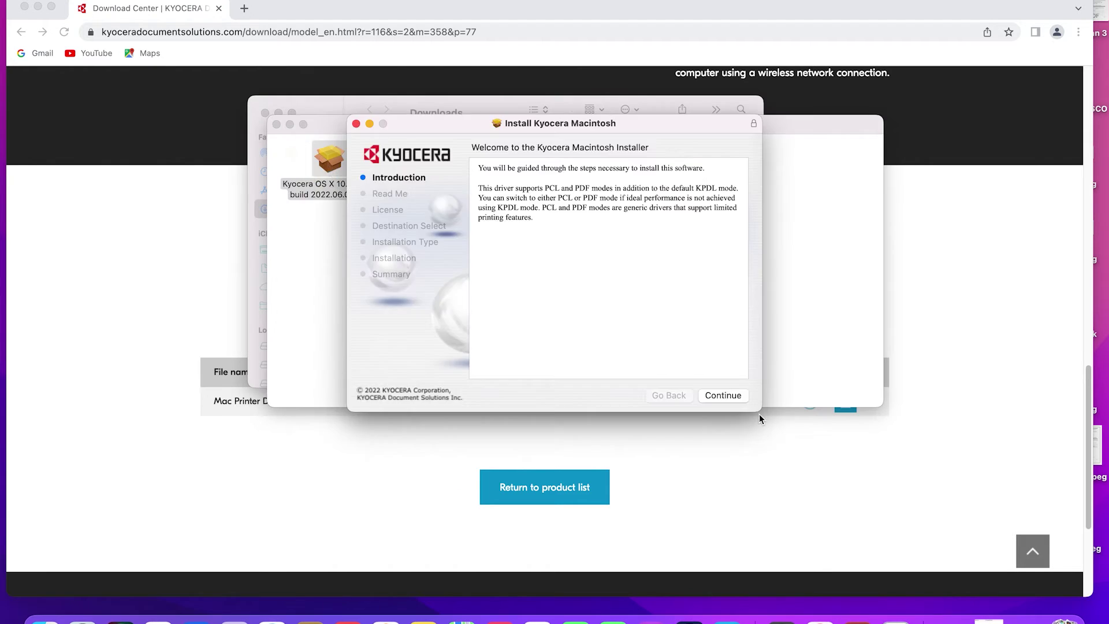
Step: Advance through the installer introduction and read me, and agree to the software license
left_click(723, 396)
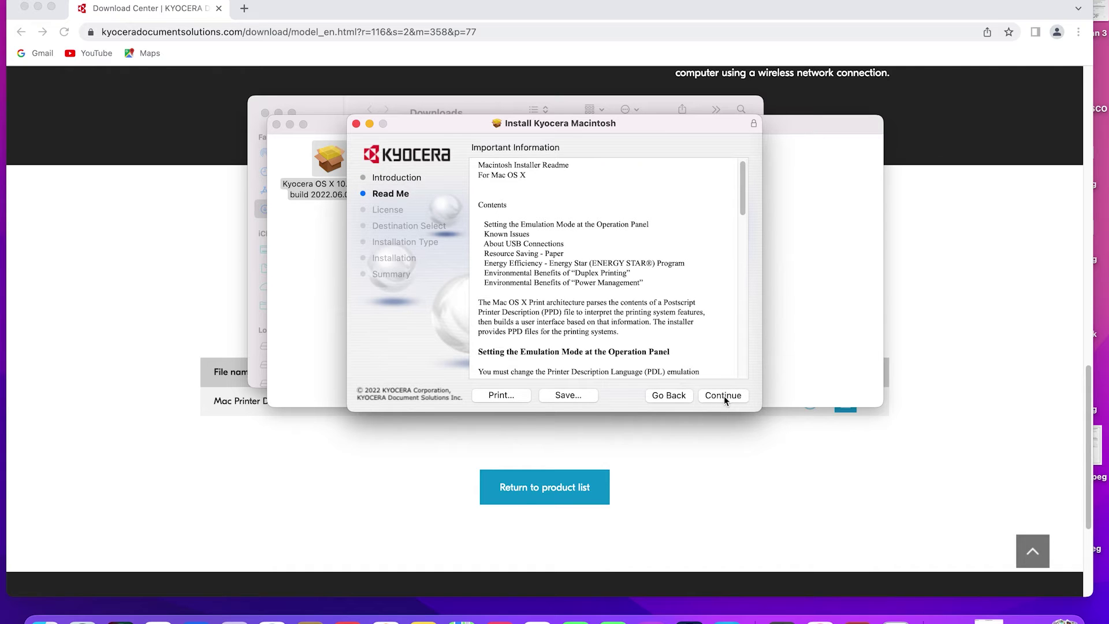
left_click(724, 396)
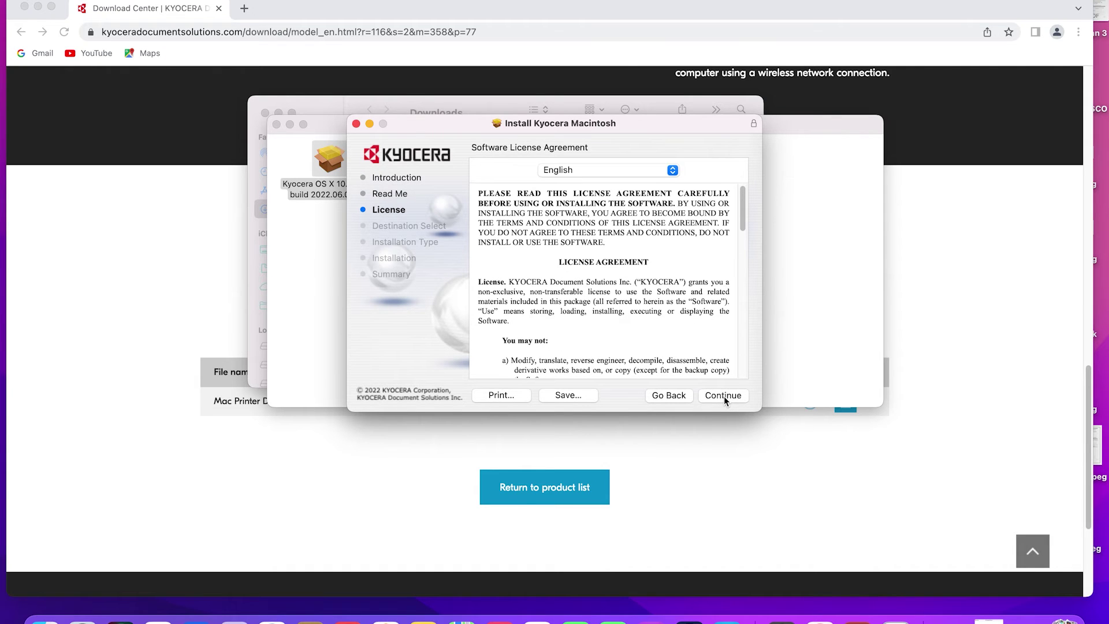
left_click(723, 397)
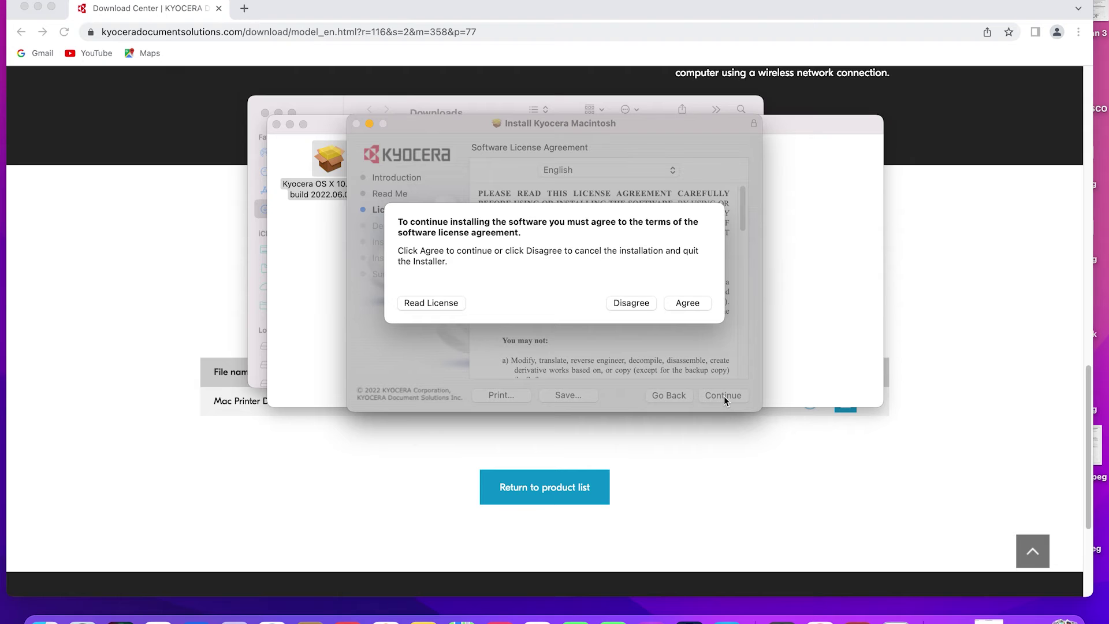
left_click(689, 304)
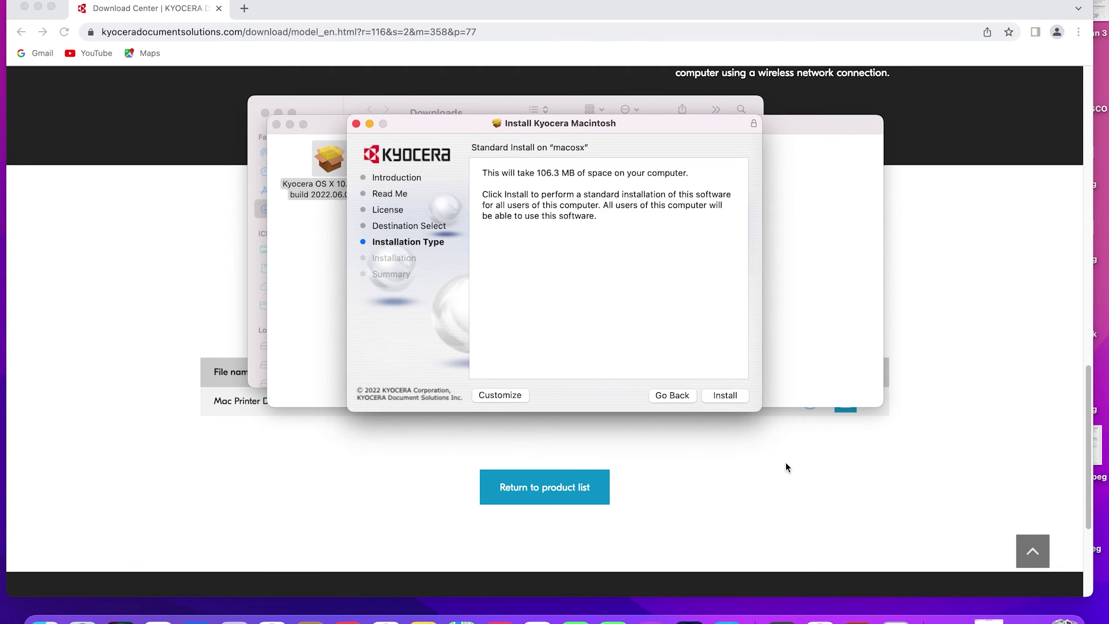
Step: Install the driver with the admin password, then close and move the installer to the Trash
left_click(718, 395)
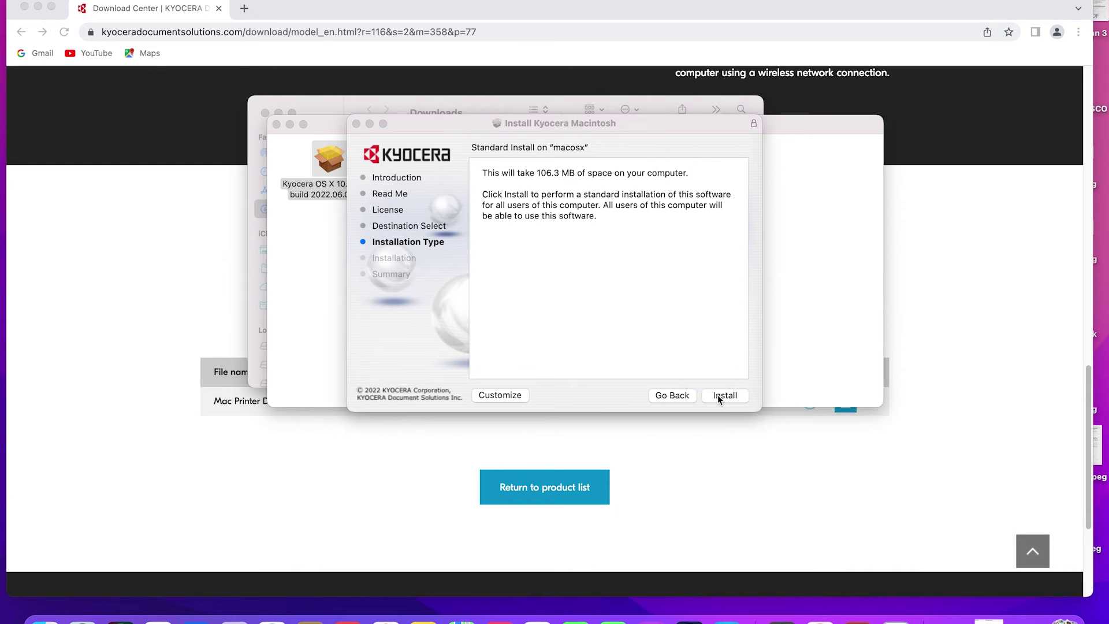
type("•••")
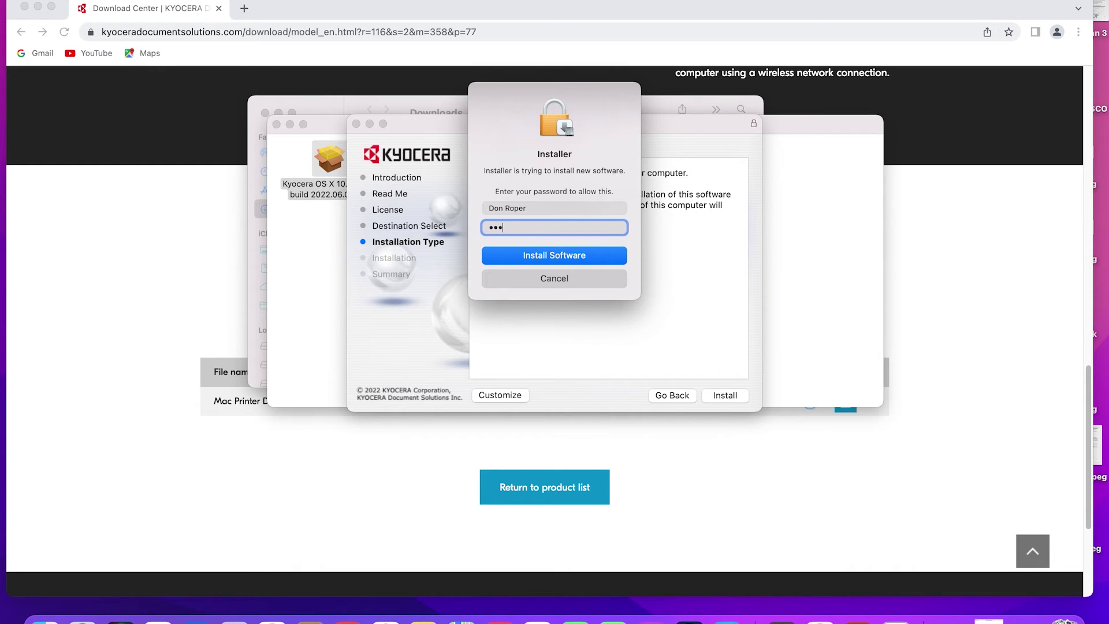
type("•••")
left_click(570, 255)
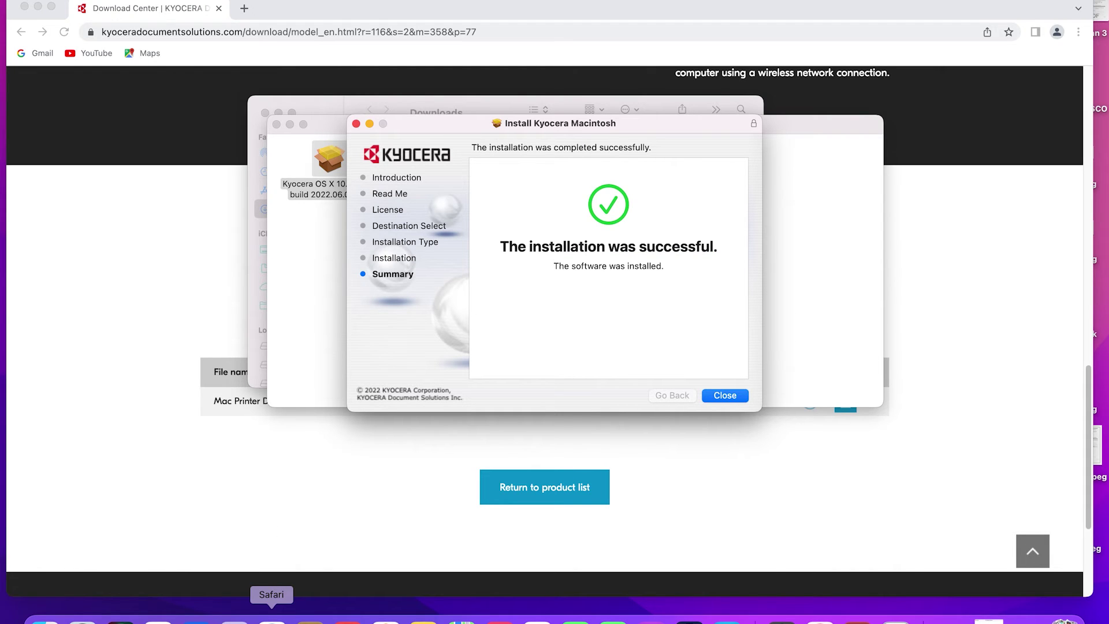
left_click(727, 396)
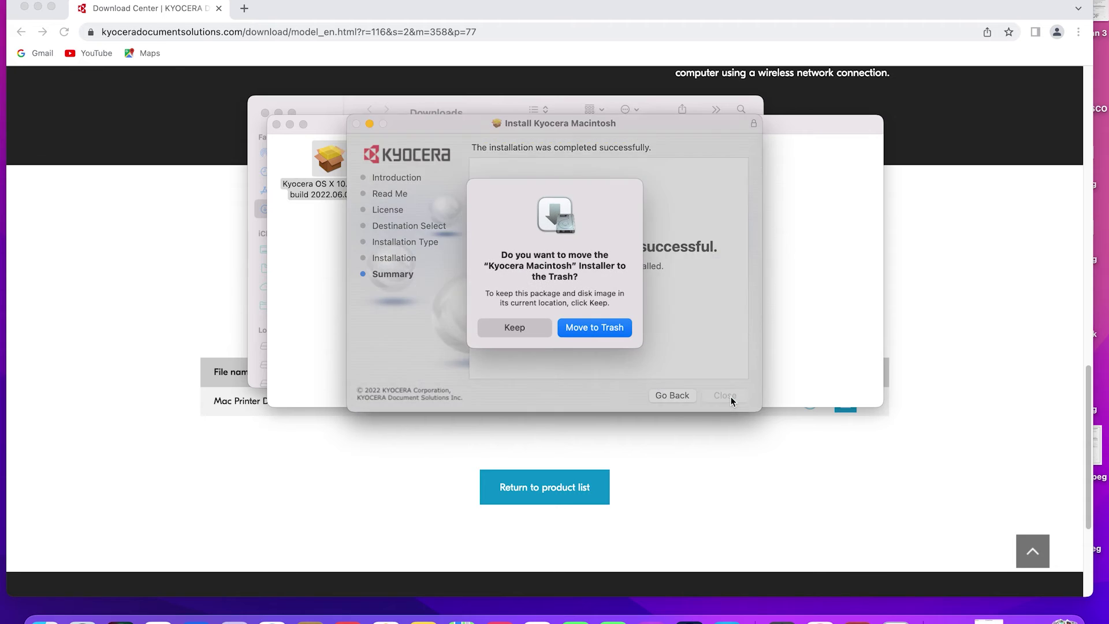
left_click(599, 332)
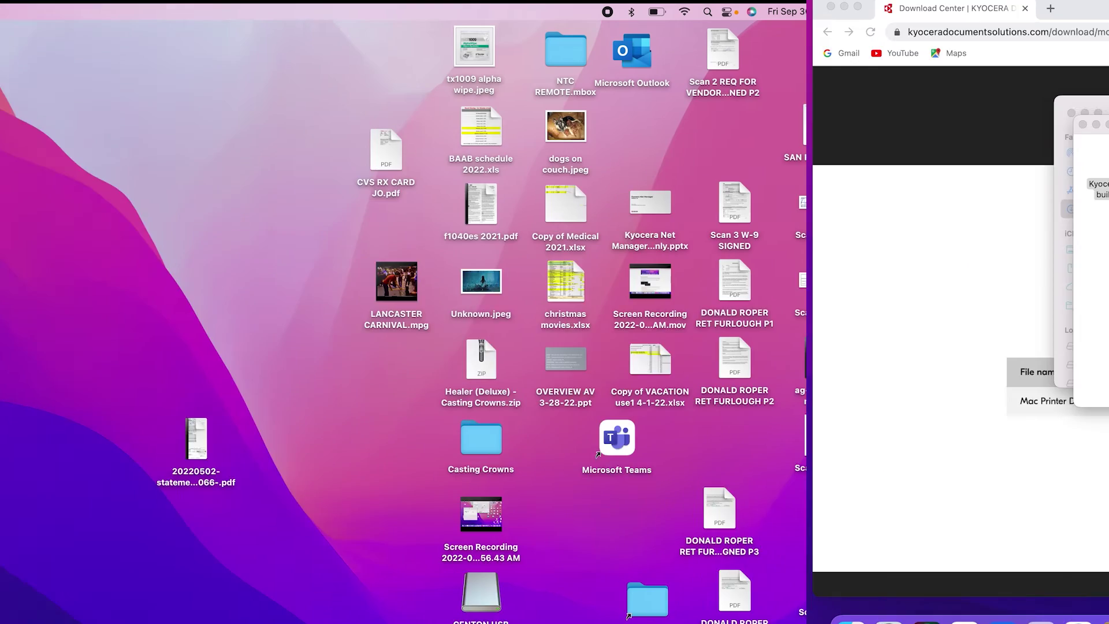
left_click(20, 12)
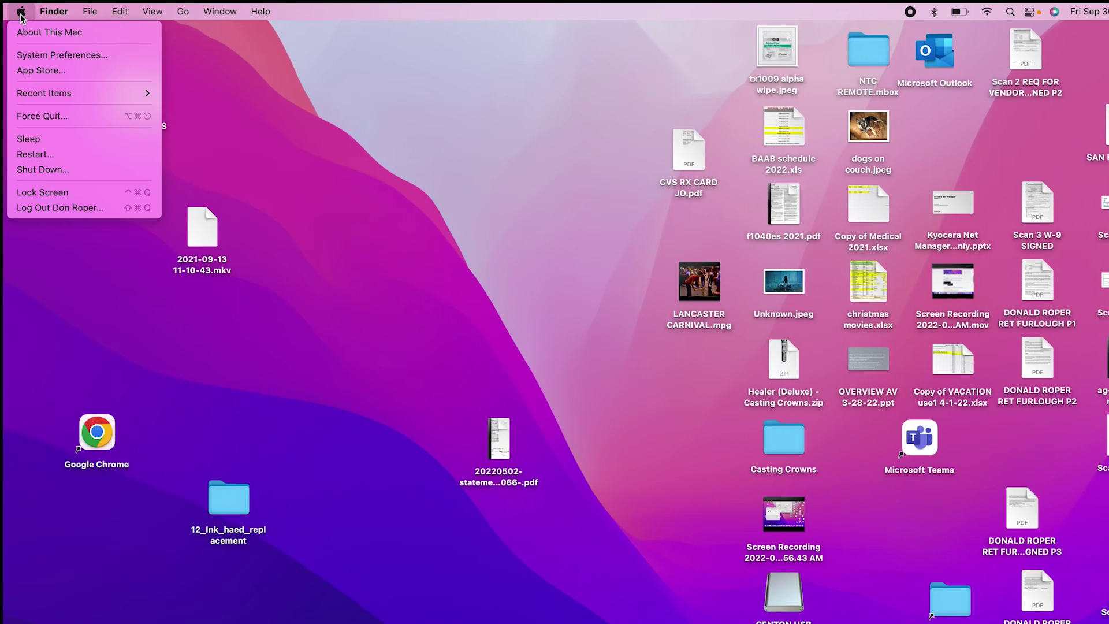
Step: Open Printers & Scanners in System Preferences and start adding a printer
left_click(45, 57)
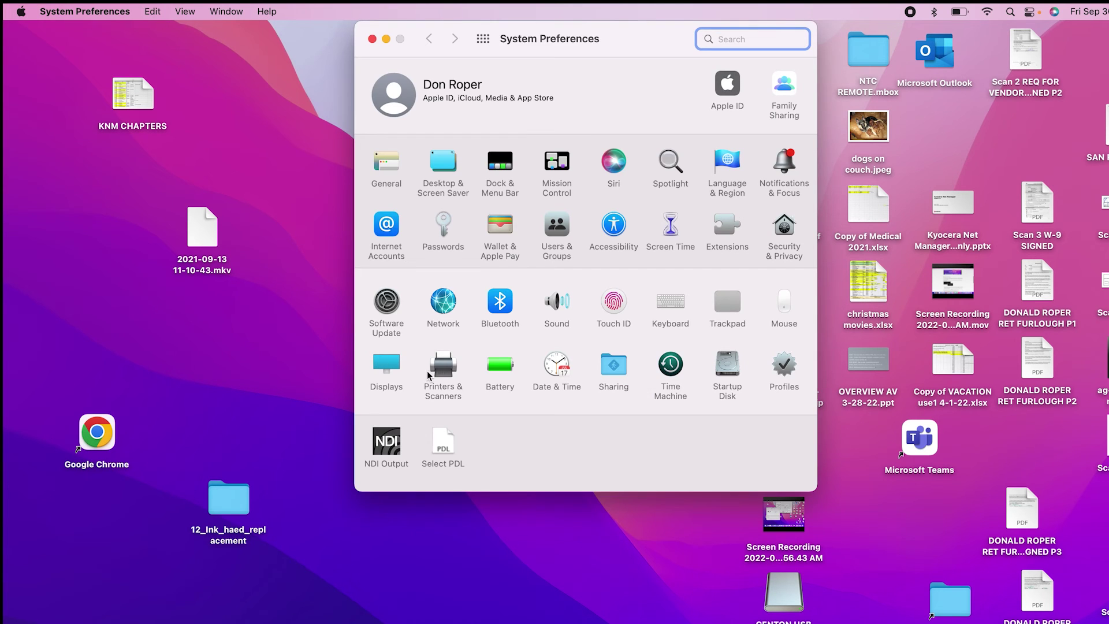
left_click(450, 369)
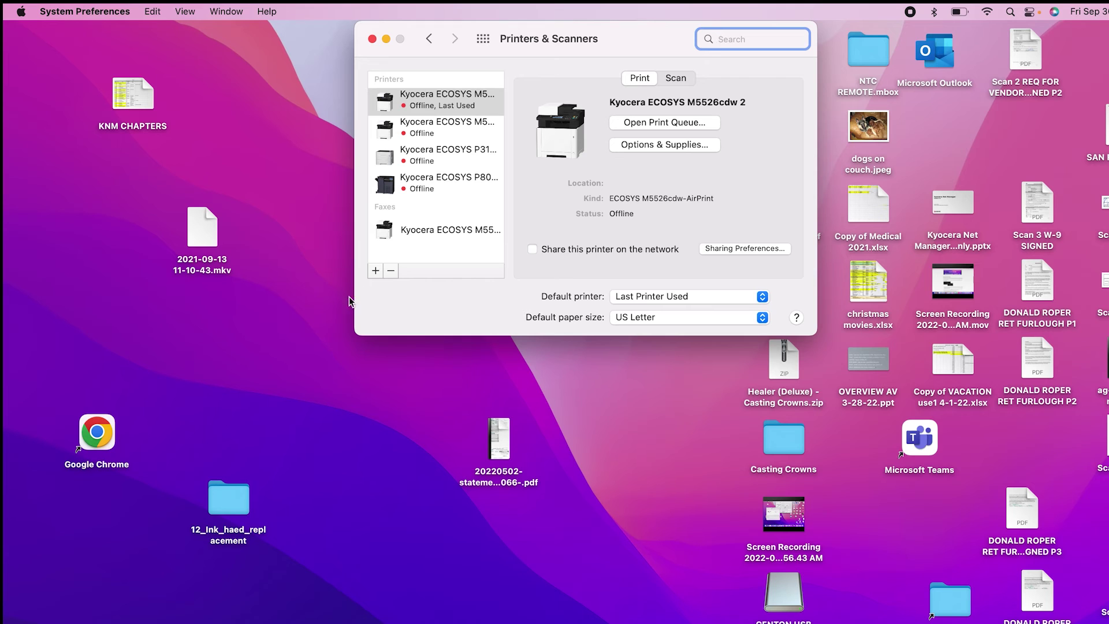
left_click(375, 271)
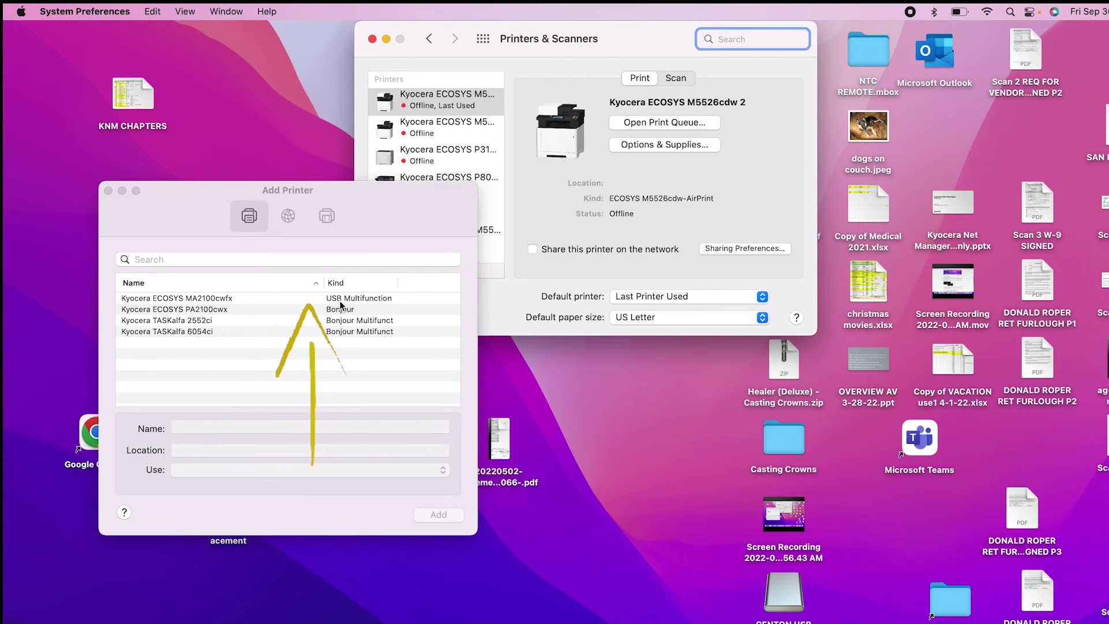
Step: Add the USB Kyocera ECOSYS MA2100cwfx with location 'My MA2100 Printer'
left_click(177, 297)
left_click(176, 297)
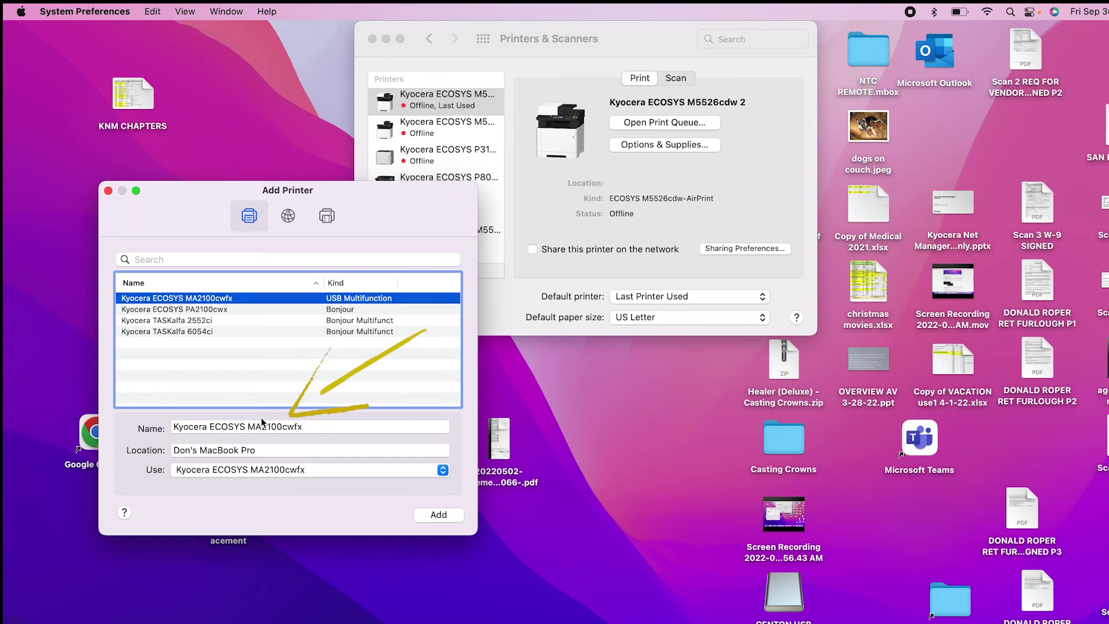
left_click(274, 450)
left_click_drag(273, 450, 156, 451)
type("My MA")
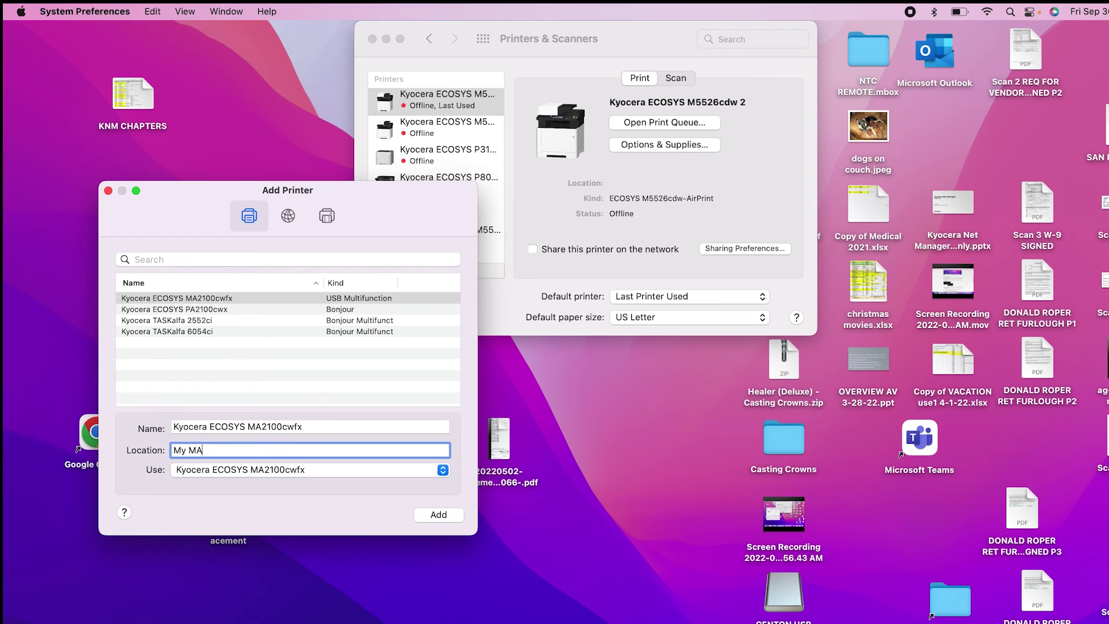
type("2100 Printer")
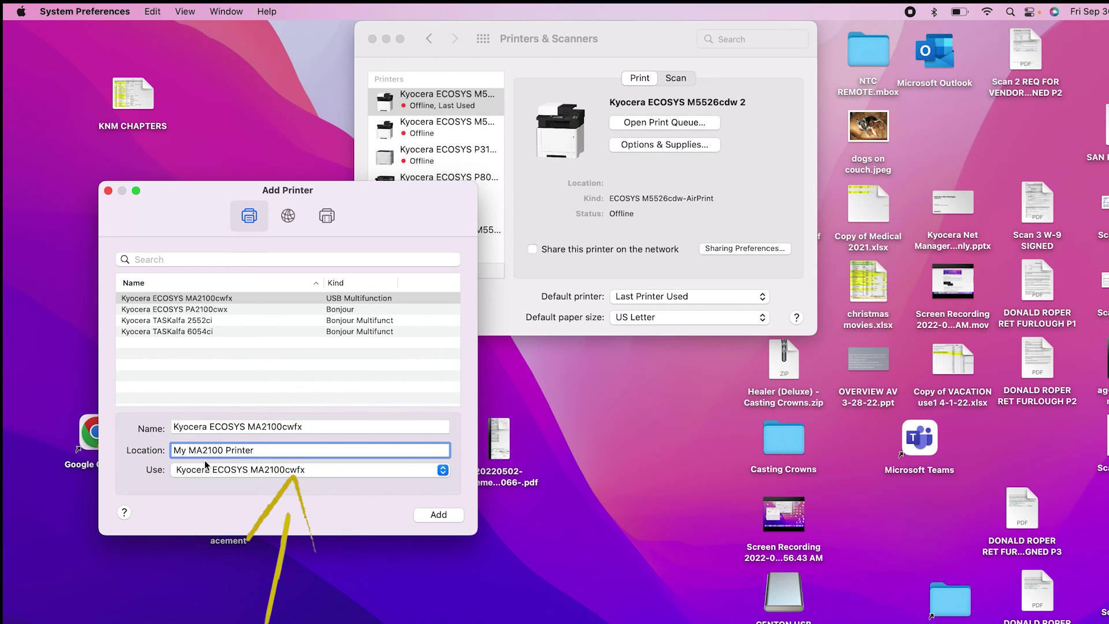
left_click(441, 519)
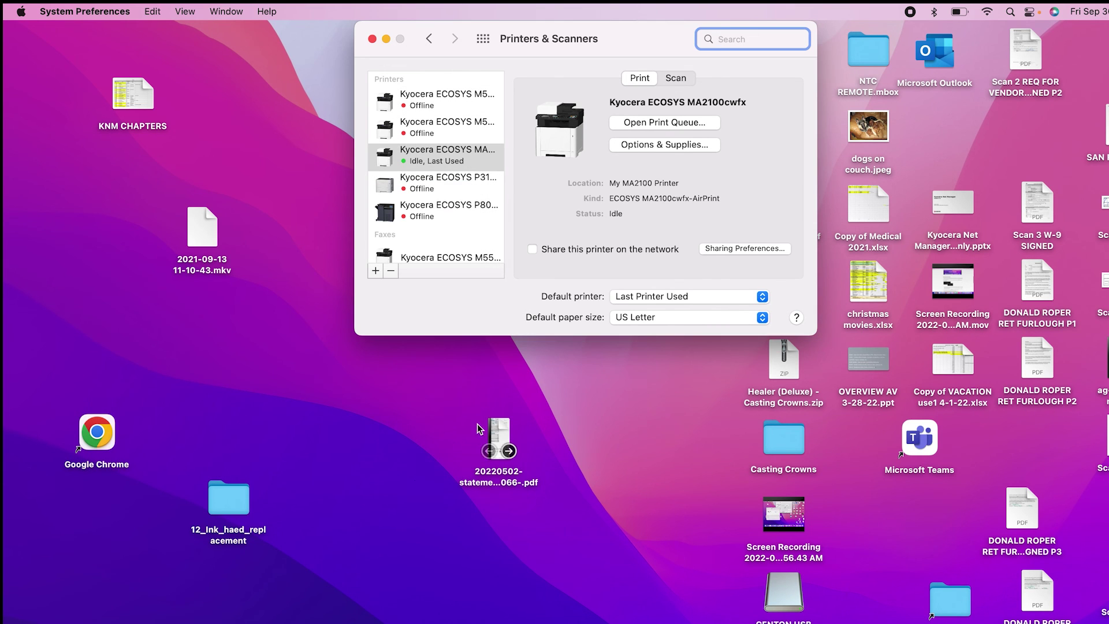
Step: Make the Kyocera ECOSYS MA2100cwfx the default printer with US Letter paper, then close System Preferences
left_click(761, 297)
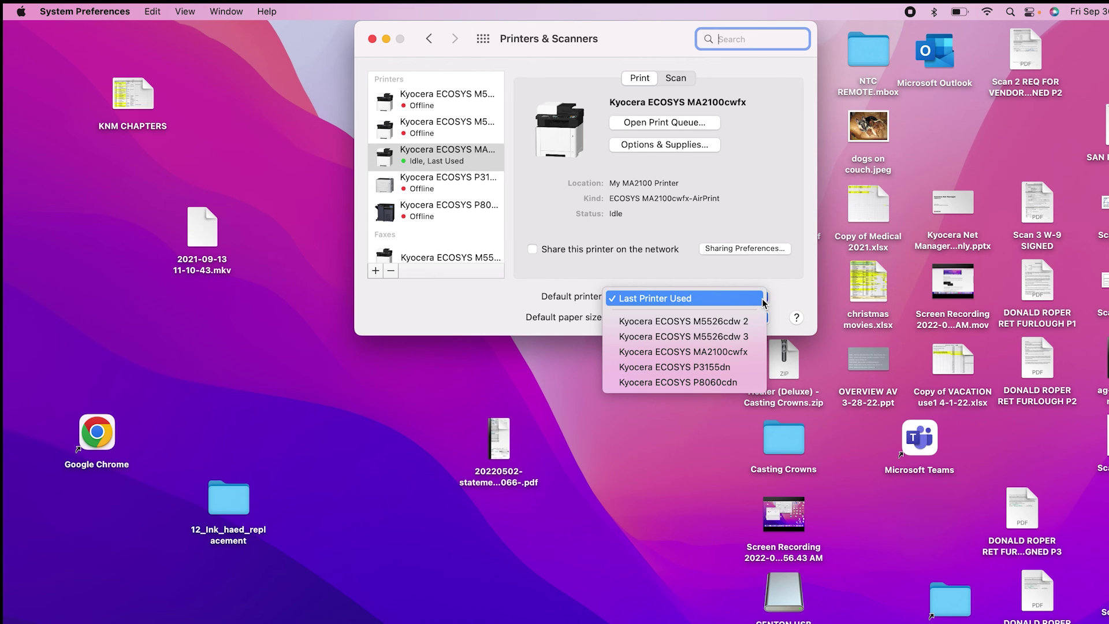
left_click(731, 352)
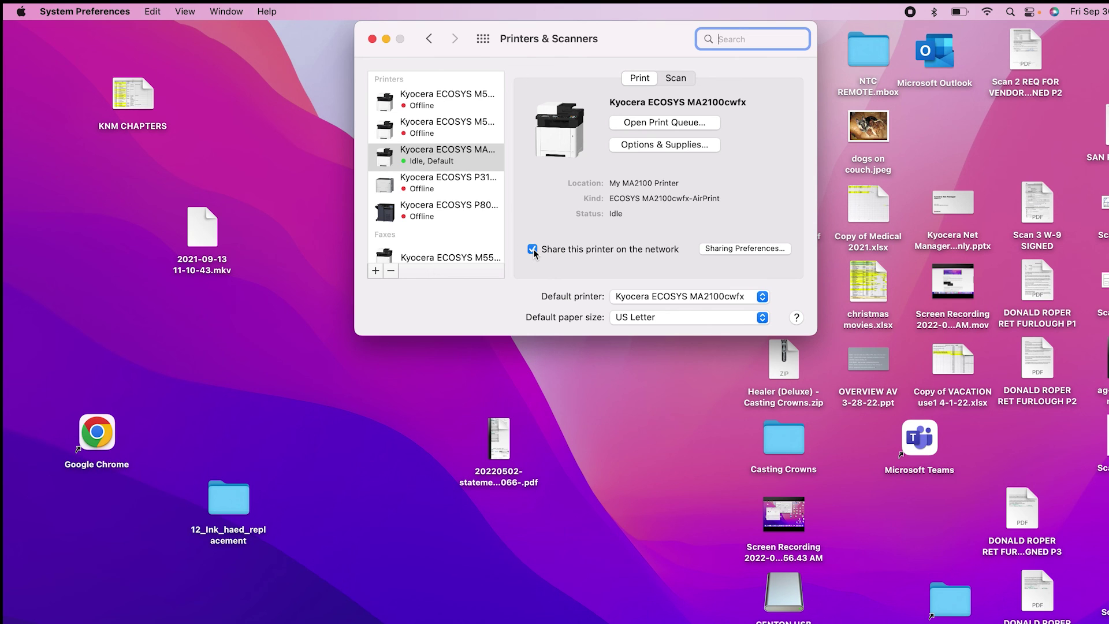
left_click(762, 318)
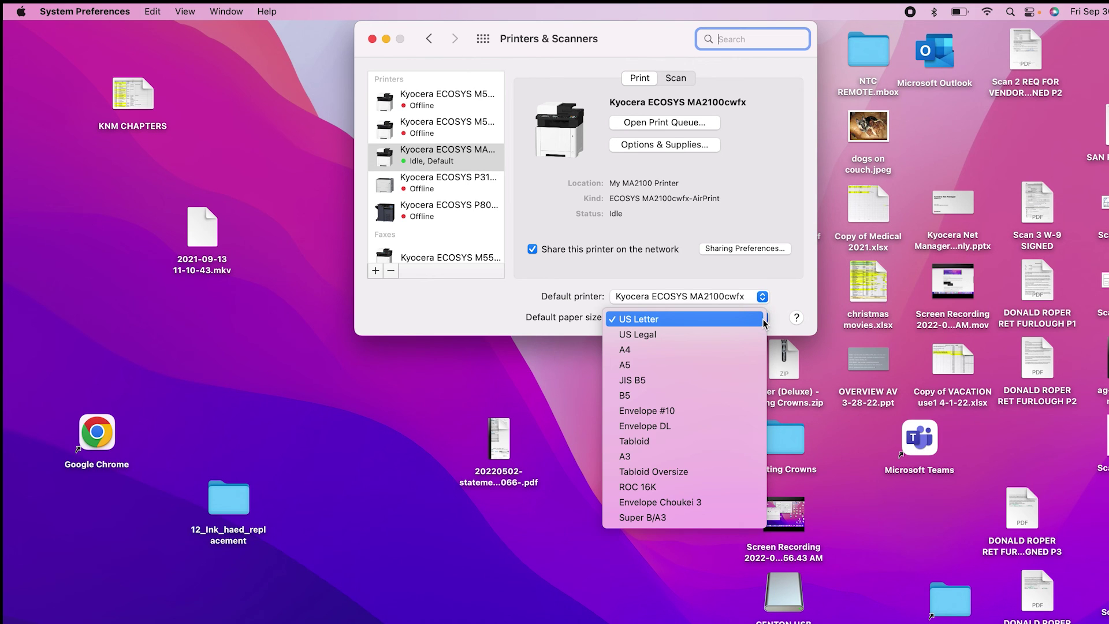
left_click(761, 319)
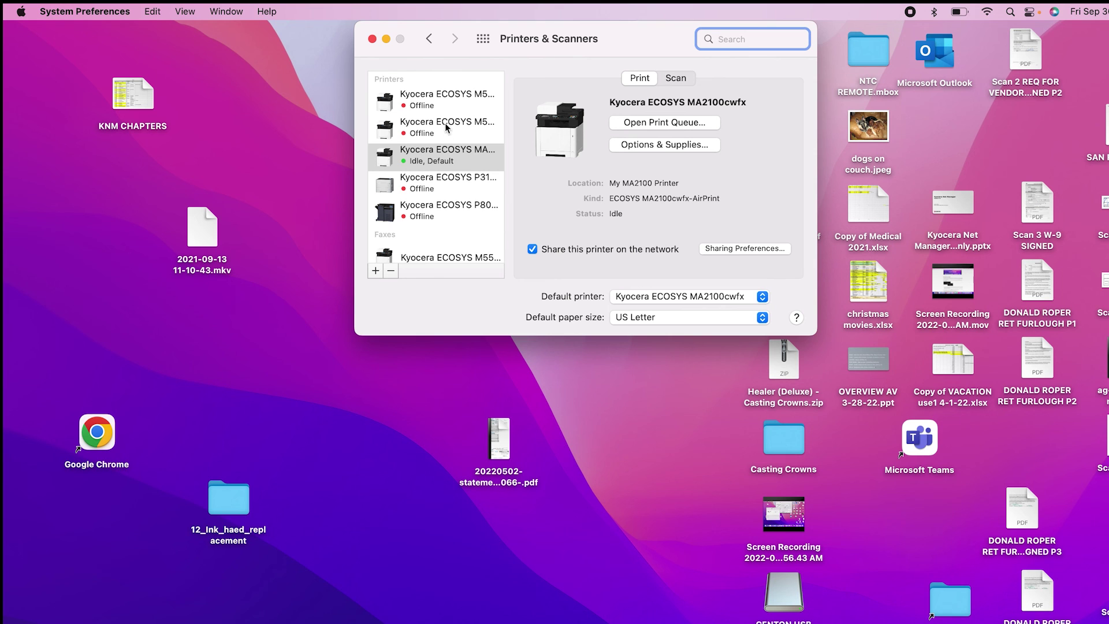
left_click(372, 39)
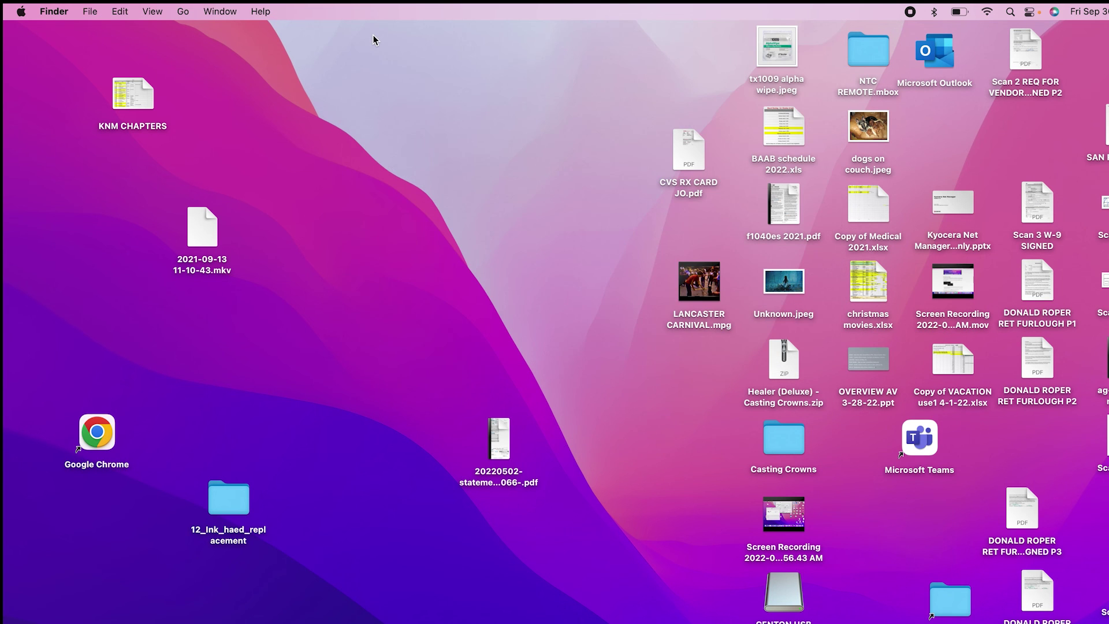